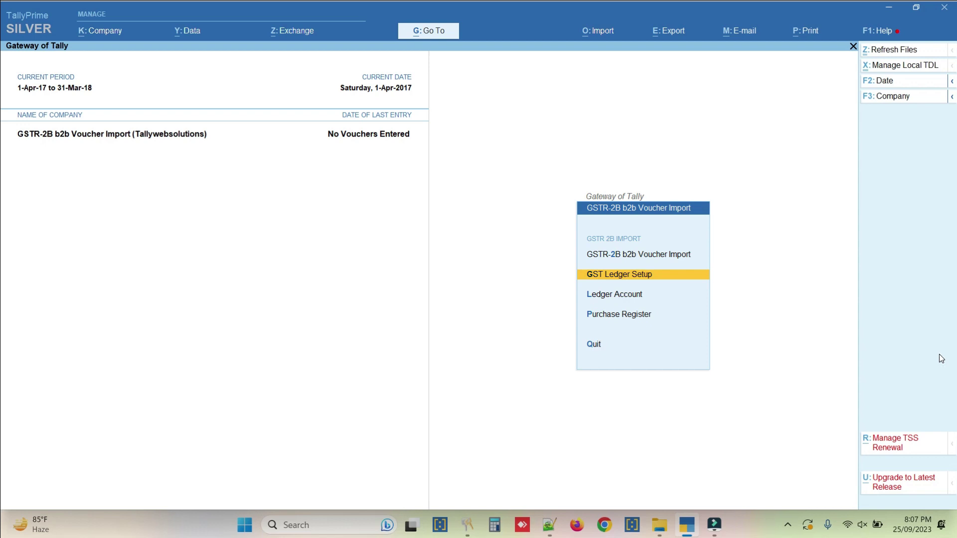
- Open the GST Ledger Setup and set the purchase voucher type to Purchase
{"action": "key", "text": "Return"}
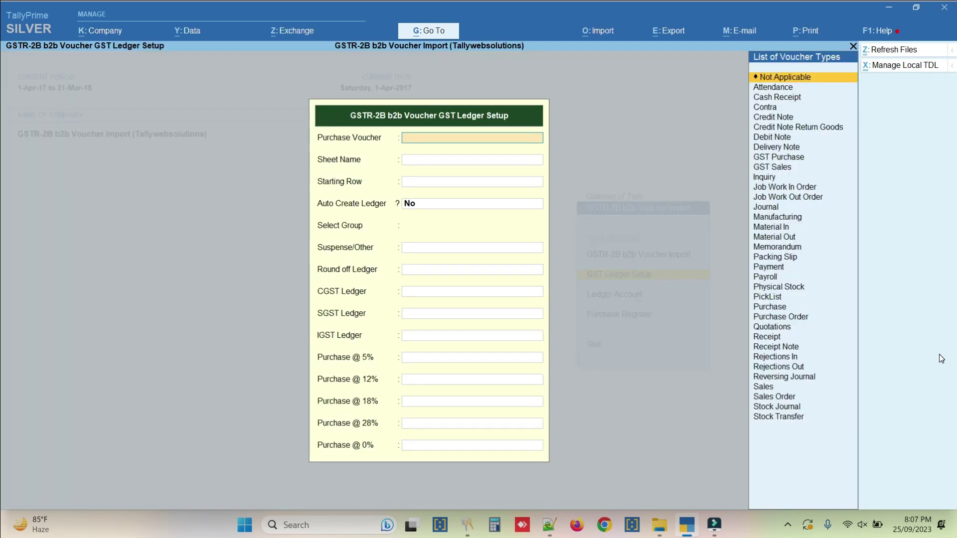
{"action": "type", "text": "Pu"}
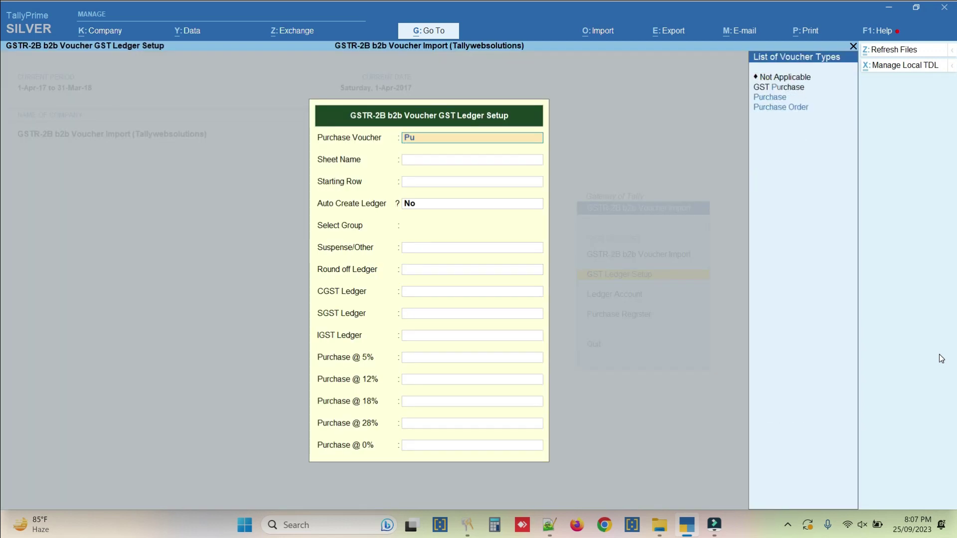
{"action": "key", "text": "Return"}
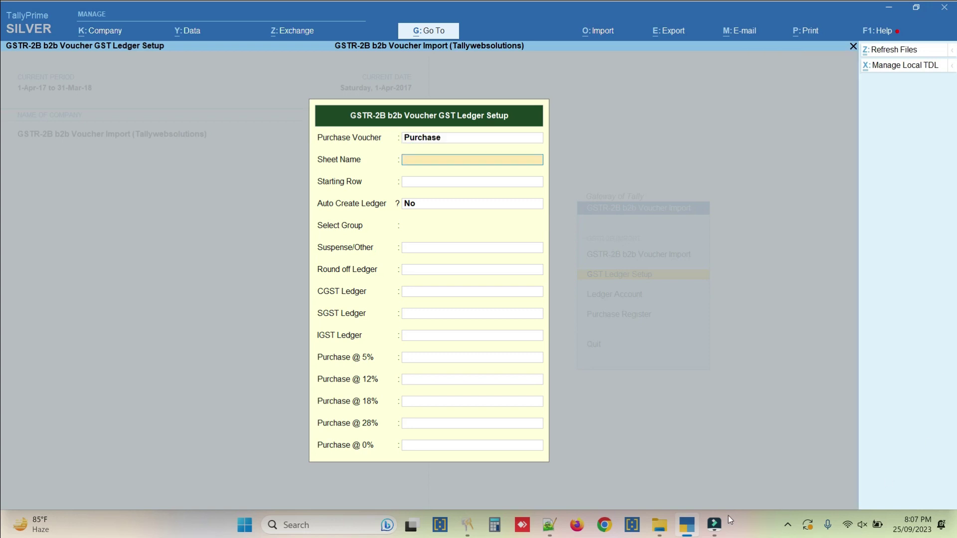
- Open the GSTR2BQ workbook from the GSTR2B b2b folder and enter its B2B sheet as the setup's sheet name
{"action": "mouse_move", "coordinate": [660, 525]}
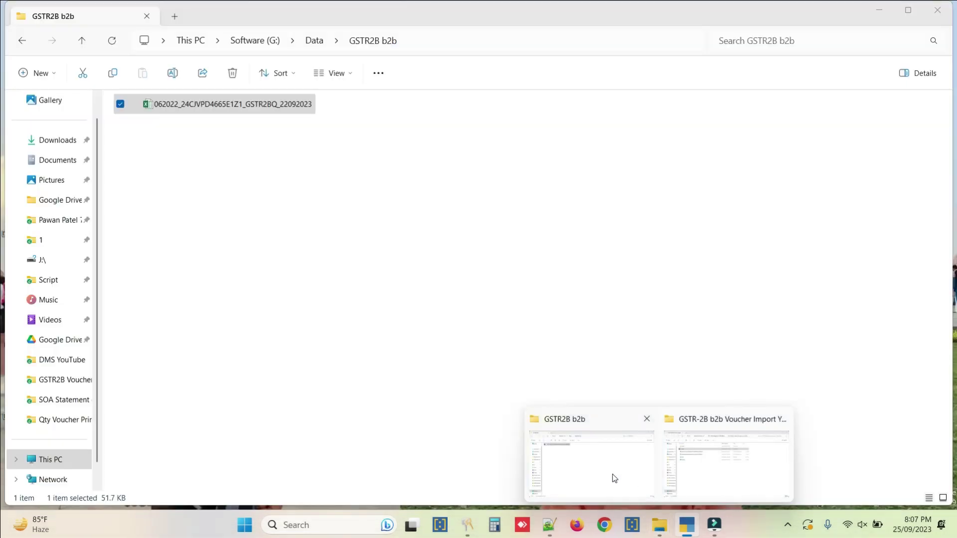
{"action": "left_click", "coordinate": [615, 478]}
{"action": "double_click", "coordinate": [237, 105]}
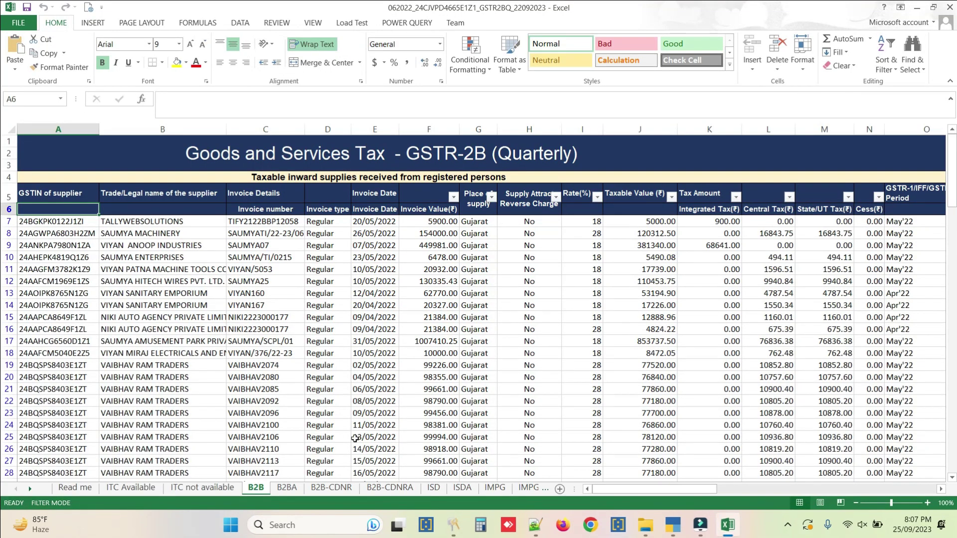
{"action": "double_click", "coordinate": [258, 490]}
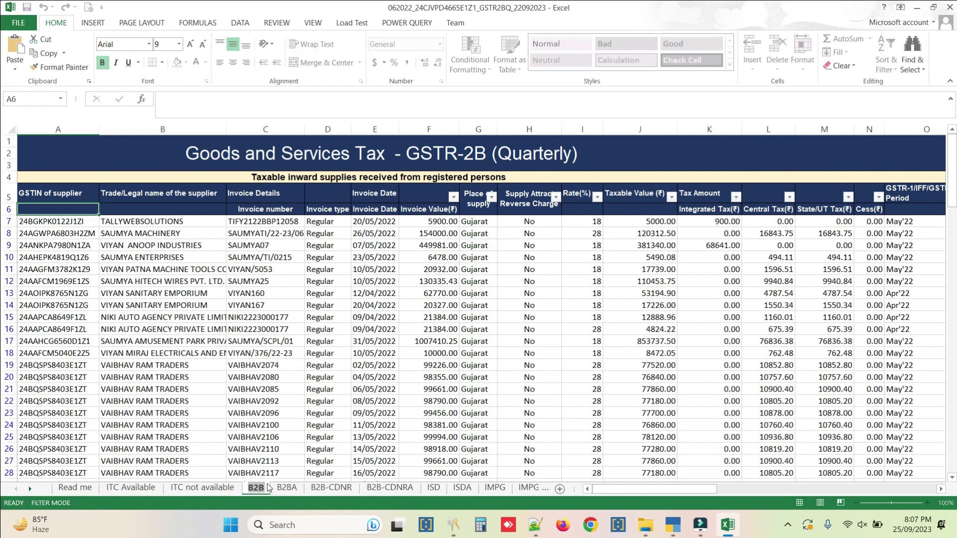
{"action": "left_click", "coordinate": [672, 524]}
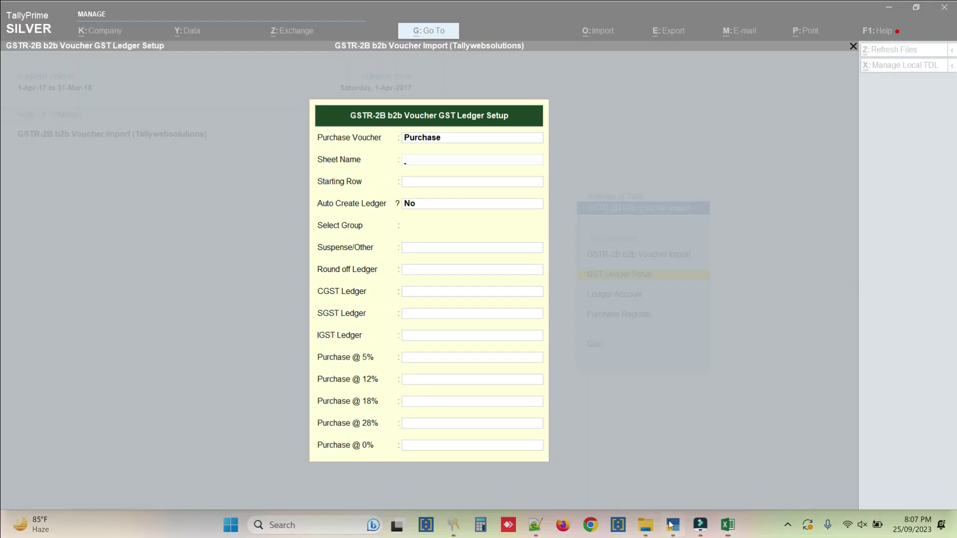
{"action": "key", "text": "ctrl+alt+v"}
{"action": "key", "text": "Return"}
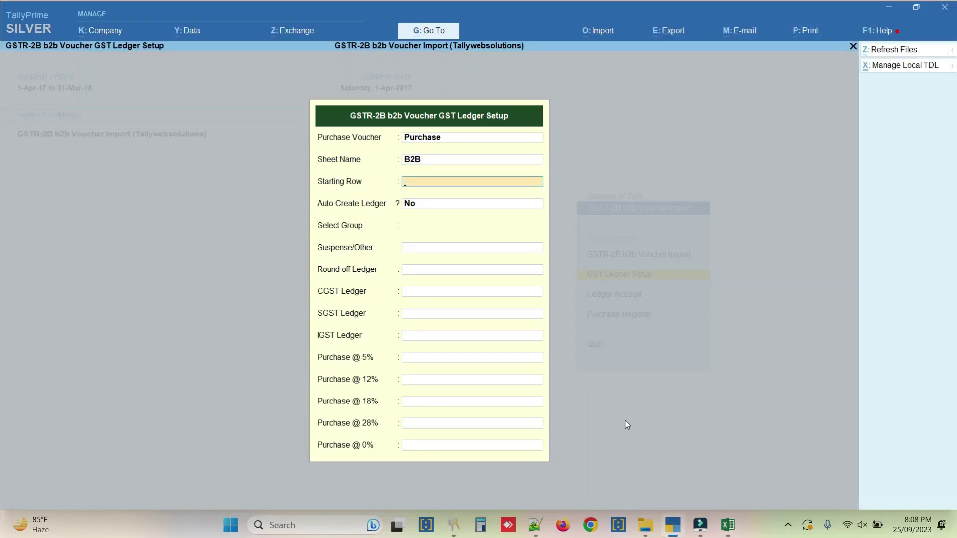
- Check the first data row in the workbook's B2B sheet and set the starting row in TallyPrime to 7
{"action": "left_click", "coordinate": [728, 525]}
{"action": "left_click", "coordinate": [728, 525]}
{"action": "key", "text": "alt+Tab"}
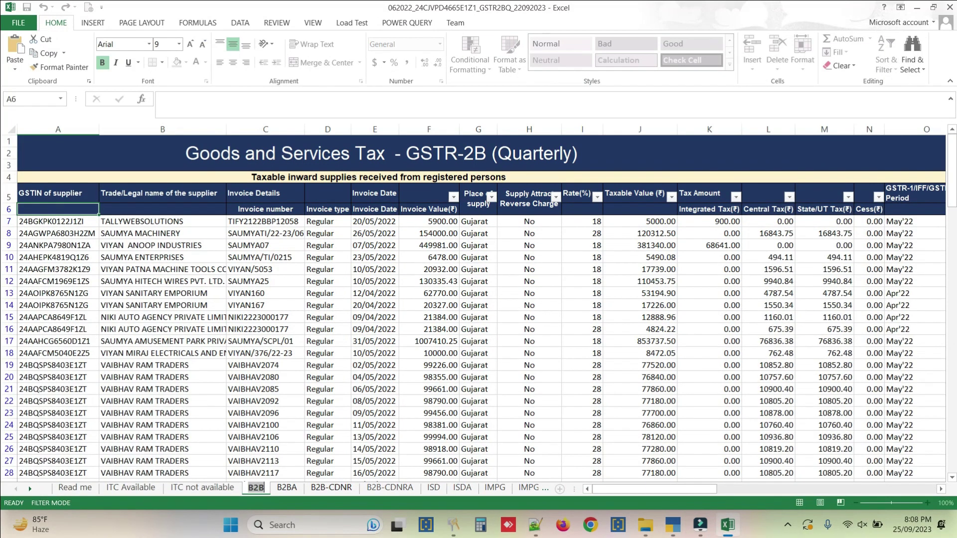
{"action": "left_click", "coordinate": [9, 221]}
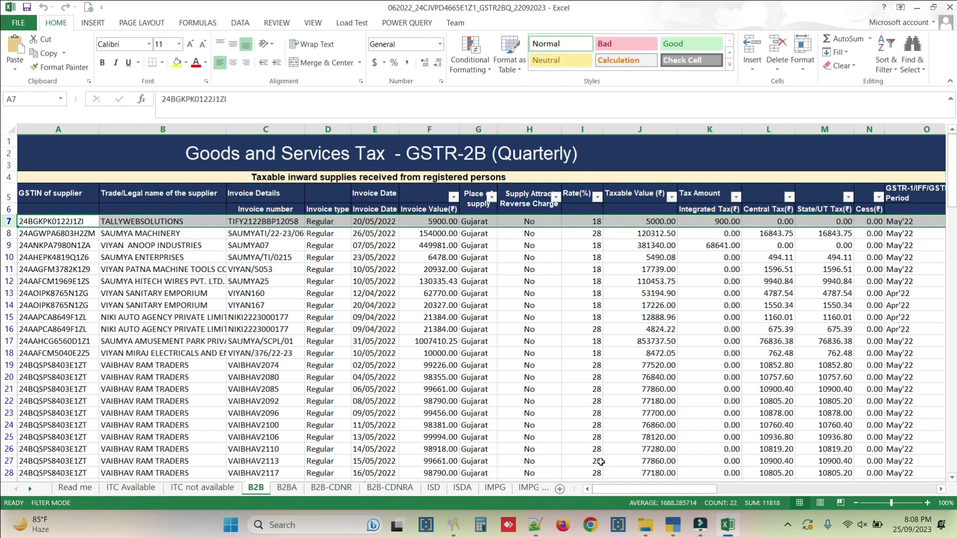
{"action": "left_click", "coordinate": [677, 525]}
{"action": "type", "text": "7"}
{"action": "key", "text": "Return"}
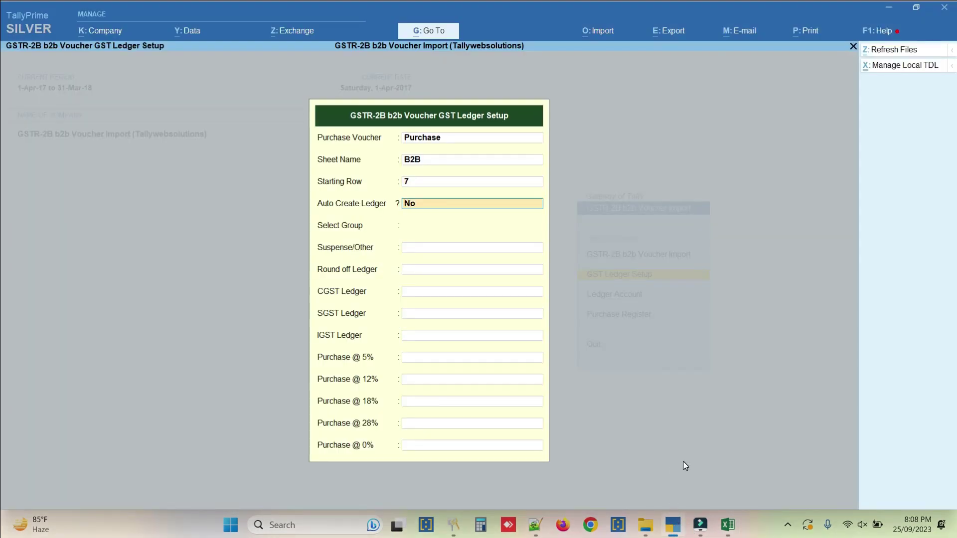
- Enable automatic ledger creation and assign new ledgers to the Sundry Creditors group
{"action": "key", "text": "y"}
{"action": "key", "text": "Return"}
{"action": "type", "text": "cre"}
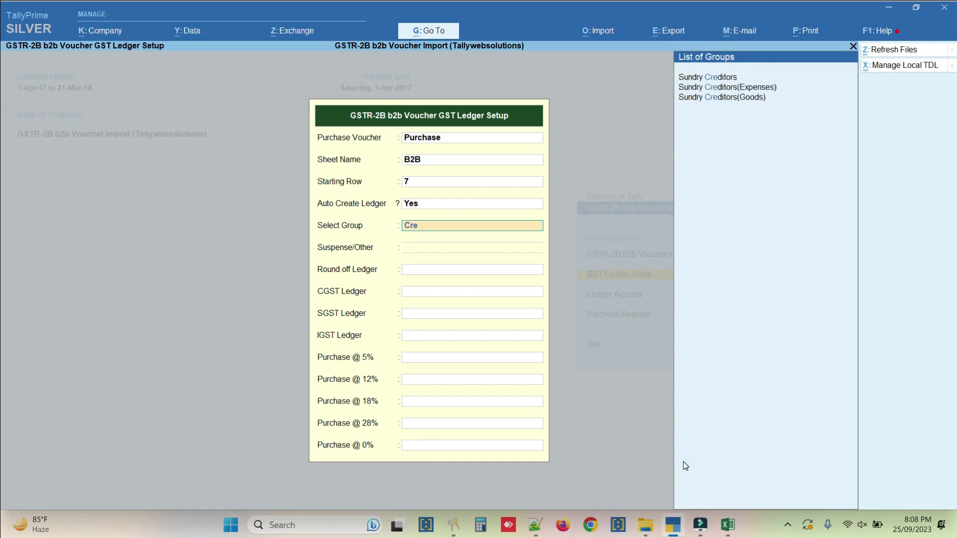
{"action": "key", "text": "Return"}
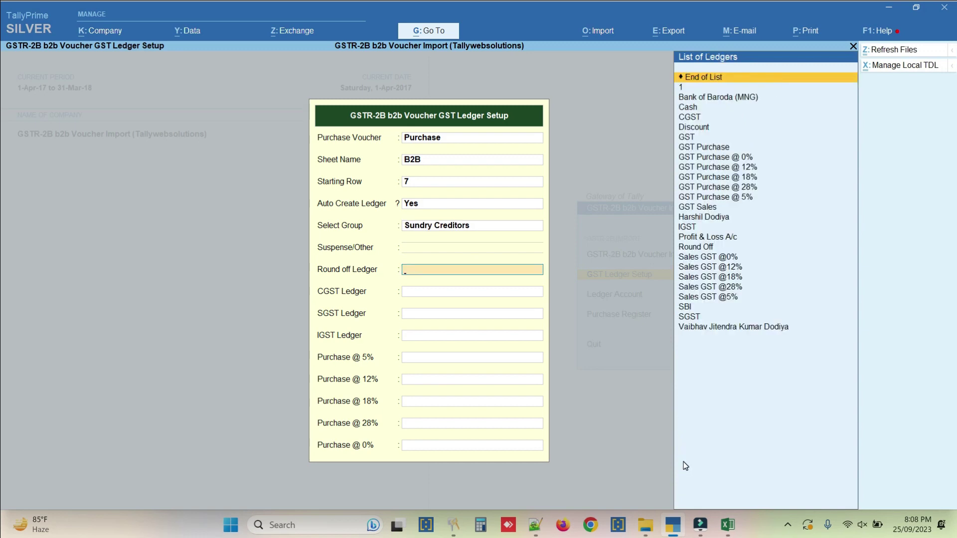
- Assign the Round Off, CGST, SGST and IGST ledgers to their matching setup fields
{"action": "type", "text": "rou"}
{"action": "key", "text": "Return"}
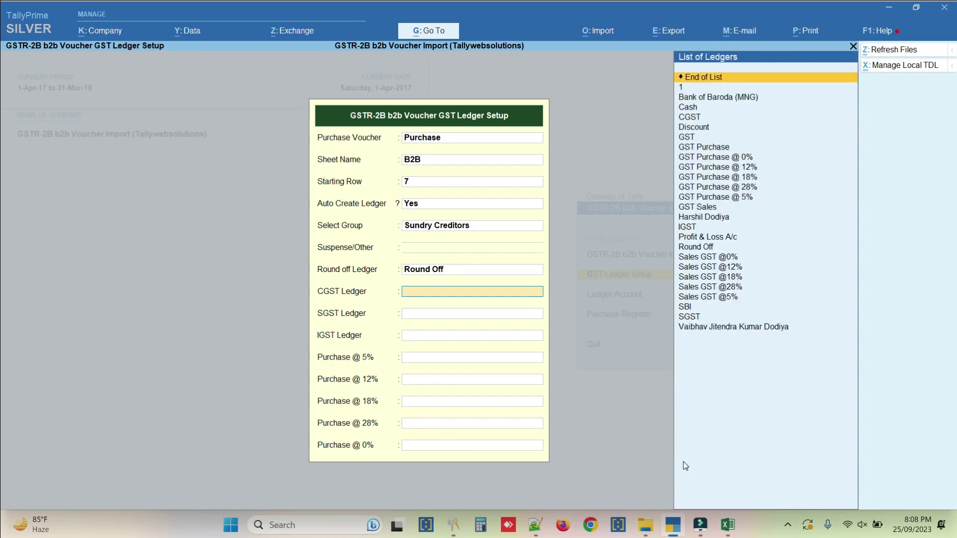
{"action": "key", "text": "Down"}
{"action": "key", "text": "Down"}
{"action": "key", "text": "Down"}
{"action": "key", "text": "Down"}
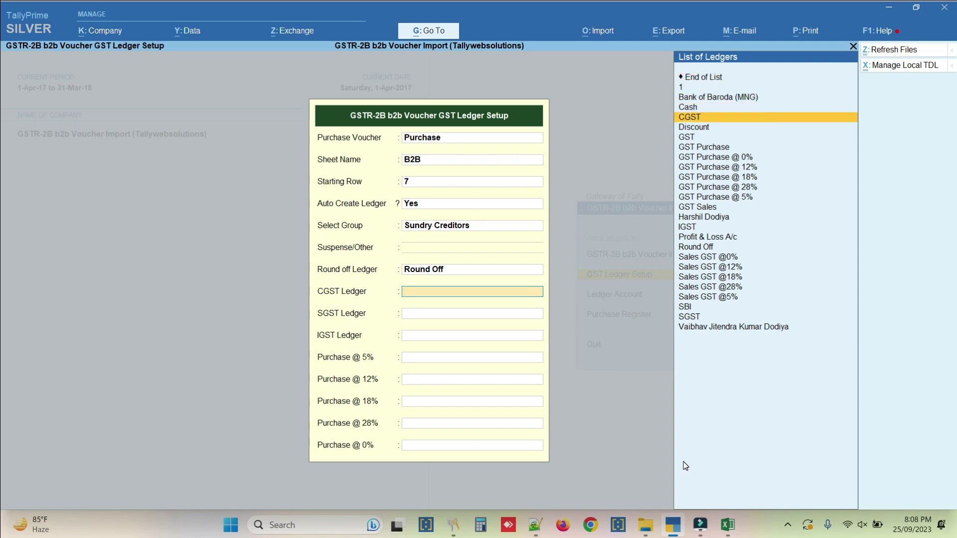
{"action": "key", "text": "Return"}
{"action": "type", "text": "Sgs"}
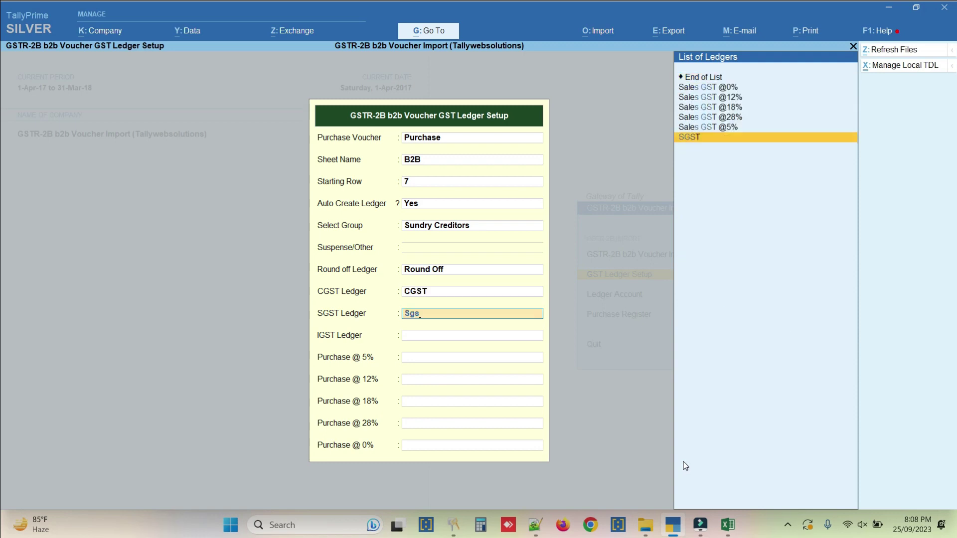
{"action": "key", "text": "Return"}
{"action": "type", "text": "Igs"}
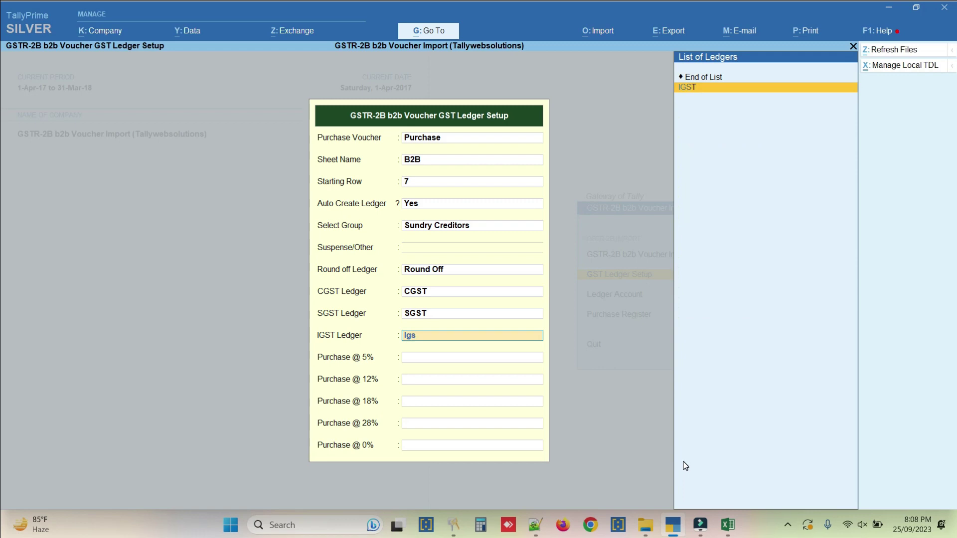
{"action": "key", "text": "Return"}
- Assign GST Purchase @ 5% and GST Purchase @ 12% as the 5% and 12% purchase ledgers
{"action": "type", "text": "Pu"}
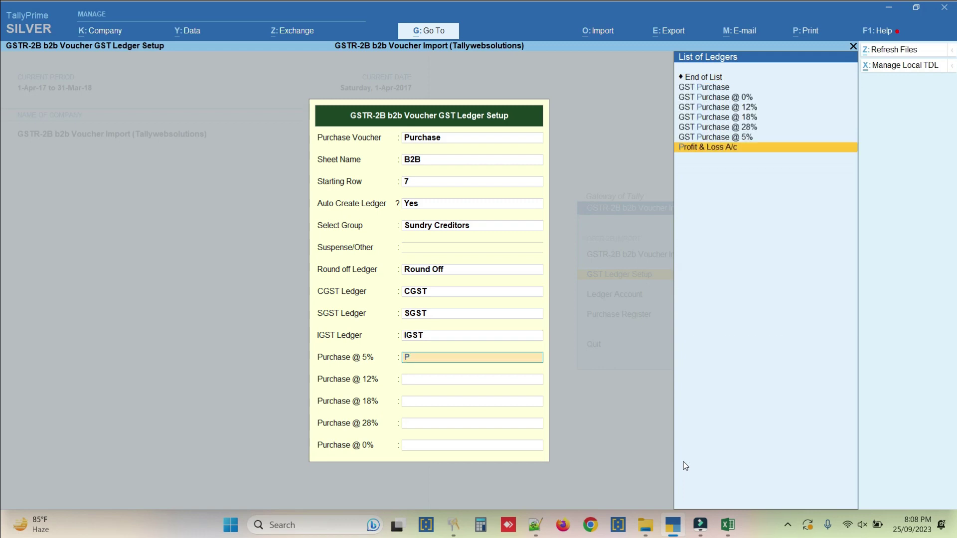
{"action": "key", "text": "Down"}
{"action": "key", "text": "Down"}
{"action": "key", "text": "Down"}
{"action": "key", "text": "Down"}
{"action": "key", "text": "Down"}
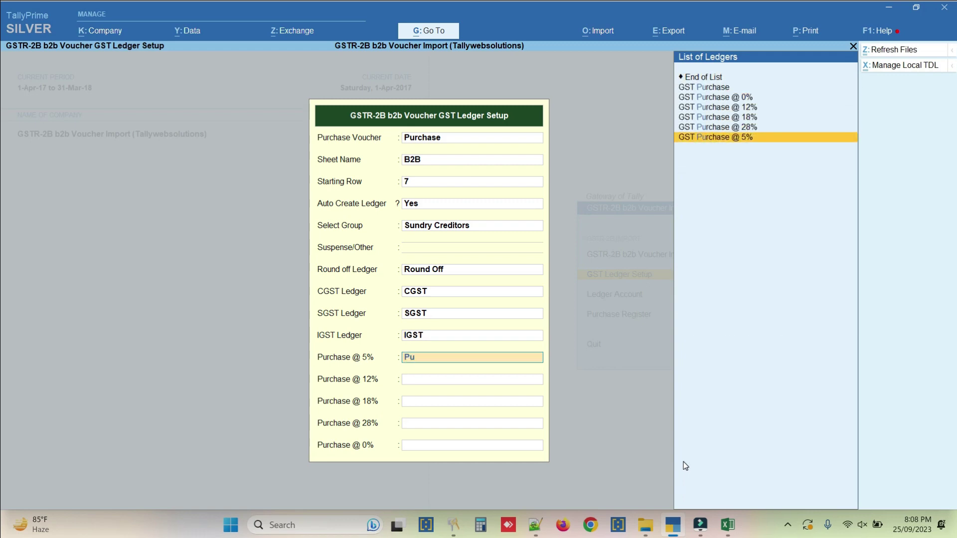
{"action": "key", "text": "Return"}
{"action": "type", "text": "Pu"}
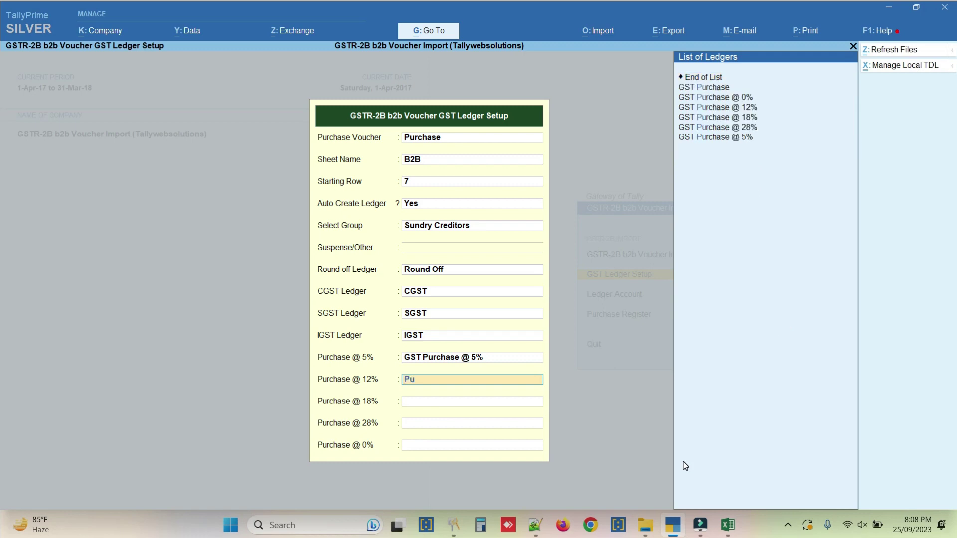
{"action": "key", "text": "Down"}
{"action": "key", "text": "Down"}
{"action": "key", "text": "Return"}
- Assign GST Purchase @ 18% and GST Purchase @ 28% as the 18% and 28% purchase ledgers
{"action": "type", "text": "Pu"}
{"action": "key", "text": "Down"}
{"action": "key", "text": "Down"}
{"action": "key", "text": "Down"}
{"action": "key", "text": "Down"}
{"action": "key", "text": "Up"}
{"action": "key", "text": "Return"}
{"action": "type", "text": "Pu"}
{"action": "key", "text": "Down"}
{"action": "key", "text": "Down"}
{"action": "key", "text": "Down"}
{"action": "key", "text": "Down"}
{"action": "key", "text": "Down"}
{"action": "key", "text": "Return"}
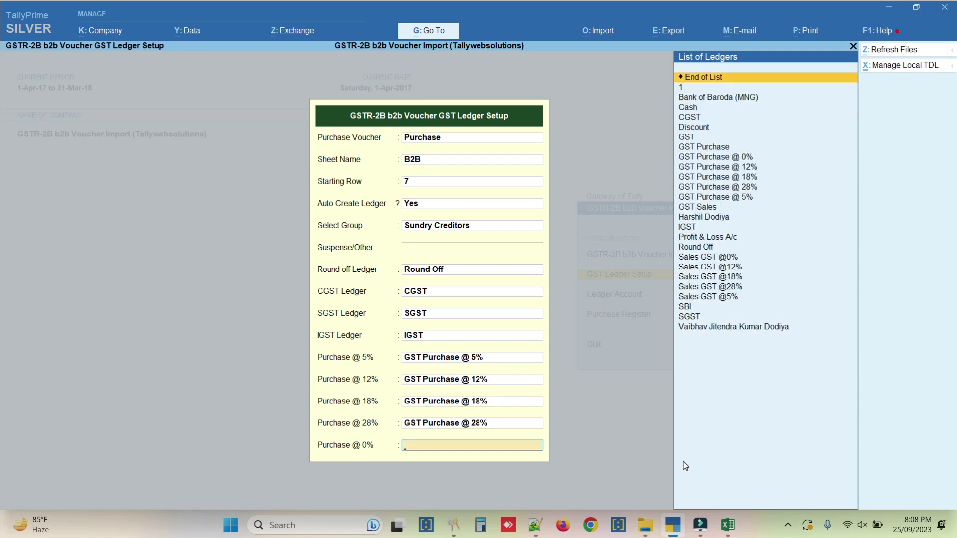
- Assign GST Purchase @ 0% as the 0% purchase ledger and save the GST ledger setup
{"action": "type", "text": "Pu"}
{"action": "key", "text": "Down"}
{"action": "key", "text": "Down"}
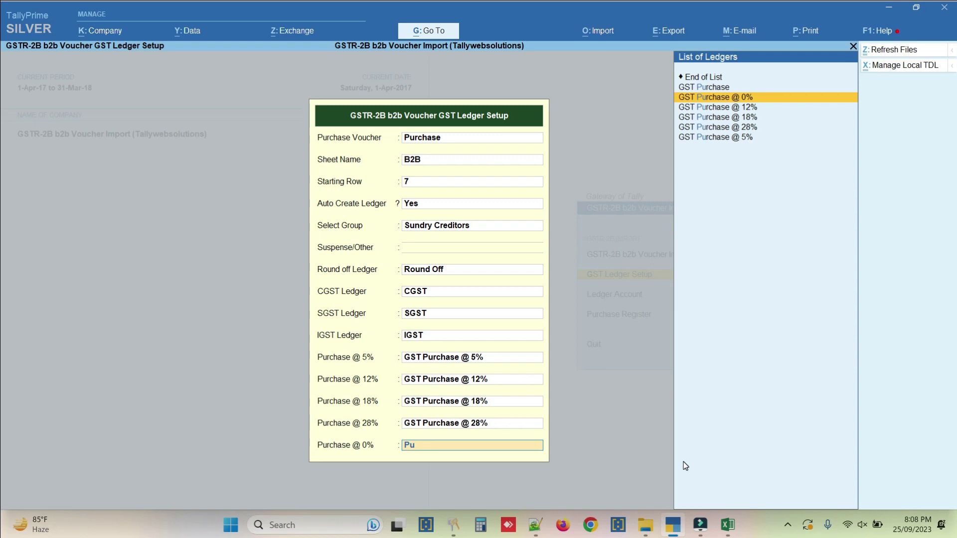
{"action": "key", "text": "Return"}
{"action": "key", "text": "Escape"}
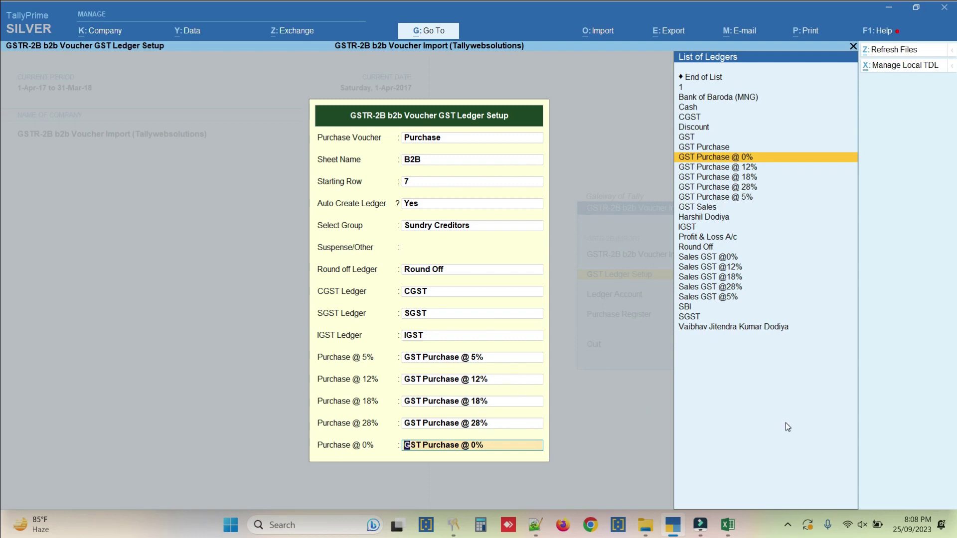
{"action": "key", "text": "Return"}
{"action": "key", "text": "Return"}
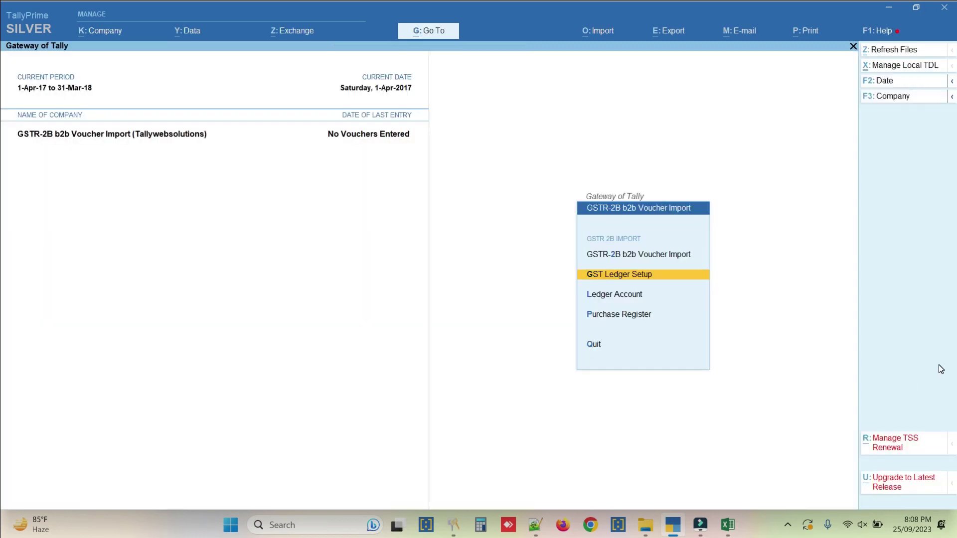
- Open the GSTR-2B b2b Voucher Import form
{"action": "key", "text": "Return"}
{"action": "key", "text": "Escape"}
{"action": "key", "text": "Return"}
{"action": "key", "text": "Up"}
{"action": "key", "text": "Return"}
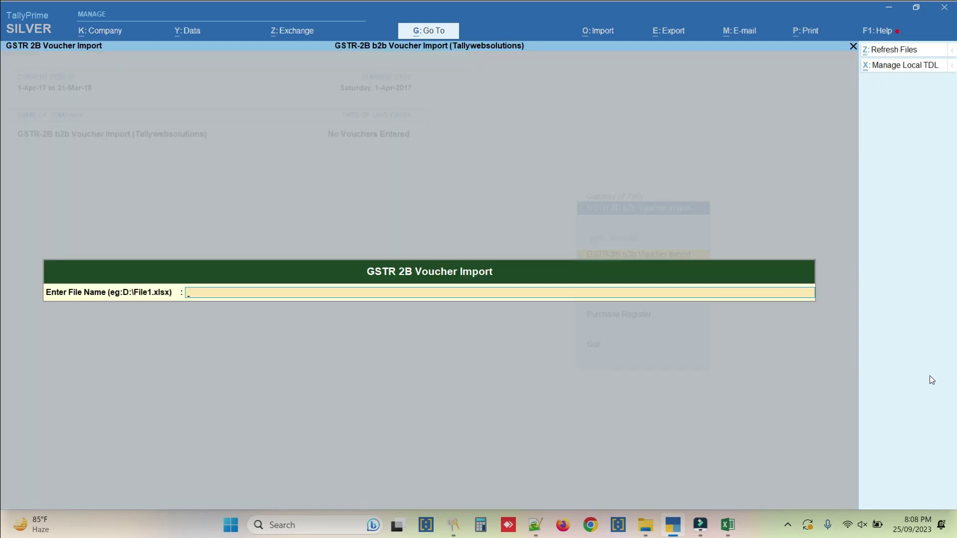
- Copy the full path of the GSTR2BQ workbook in G:\Data\GSTR2B b2b and enter it as the import file name
{"action": "left_click", "coordinate": [646, 525]}
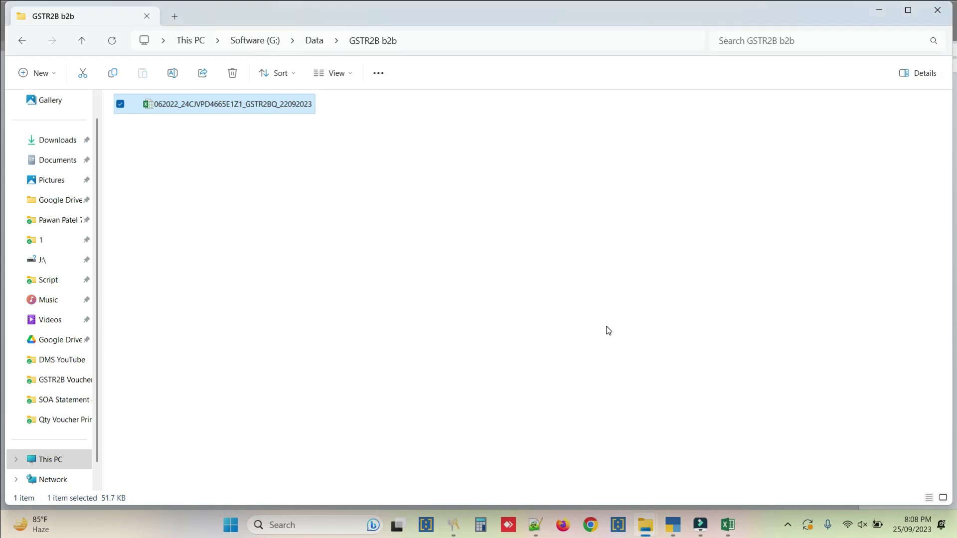
{"action": "key", "text": "alt+d"}
{"action": "key", "text": "End"}
{"action": "type", "text": "\\"}
{"action": "key", "text": "Down"}
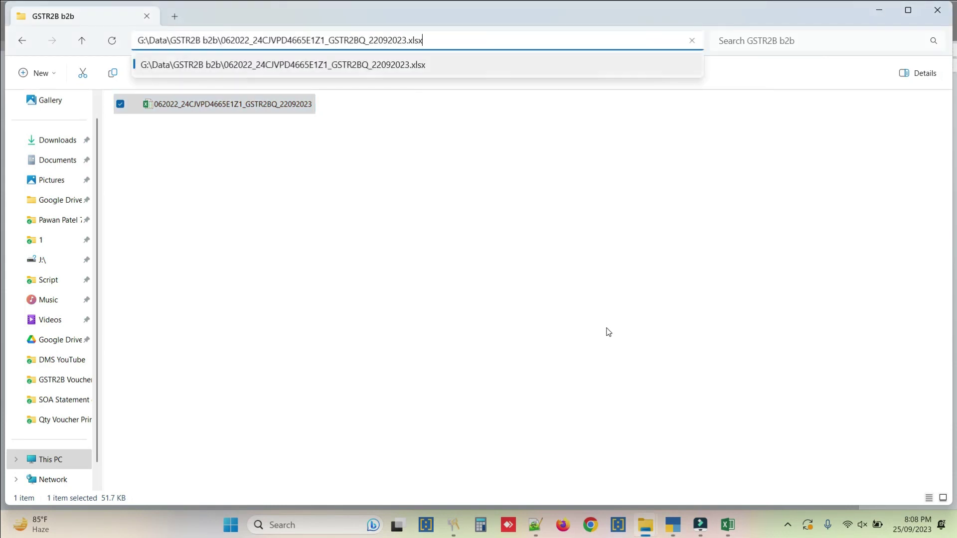
{"action": "key", "text": "ctrl+a"}
{"action": "key", "text": "ctrl+c"}
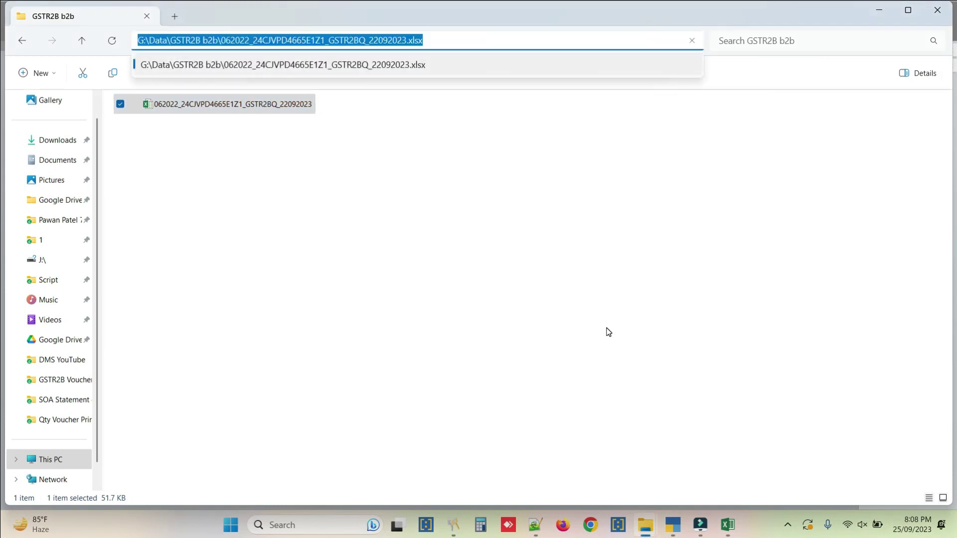
{"action": "left_click", "coordinate": [673, 525]}
{"action": "key", "text": "ctrl+v"}
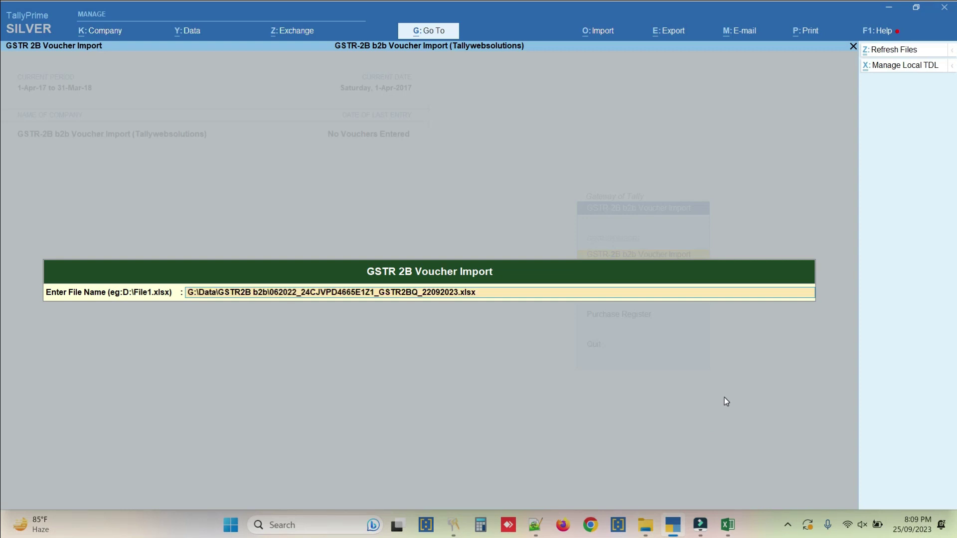
- Show the Calculator pane and run the voucher import from the specified workbook through to completion
{"action": "key", "text": "Return"}
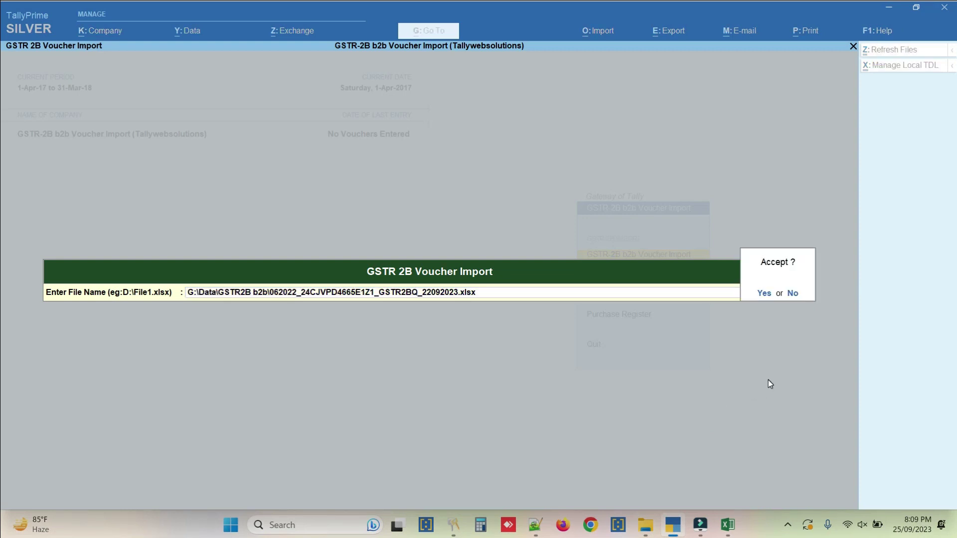
{"action": "key", "text": "ctrl+n"}
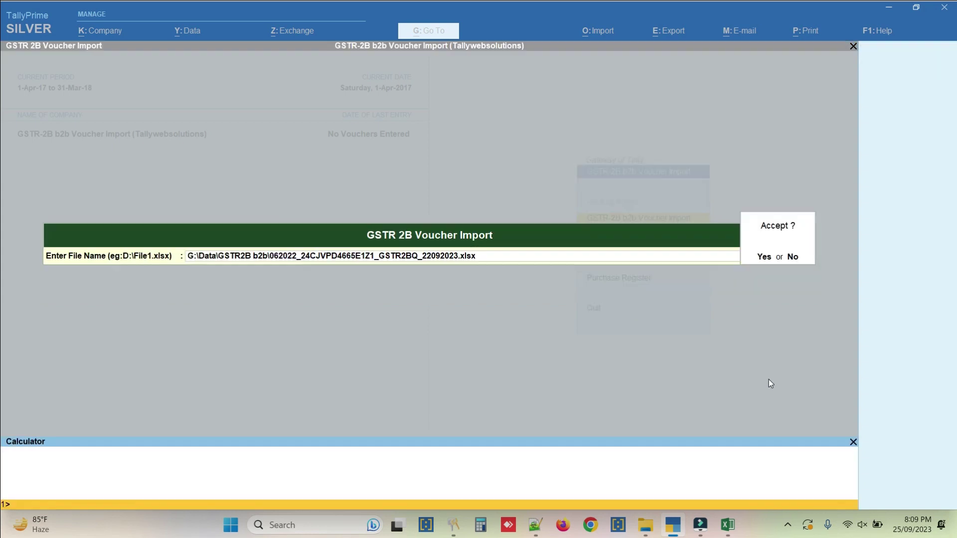
{"action": "left_click", "coordinate": [548, 258]}
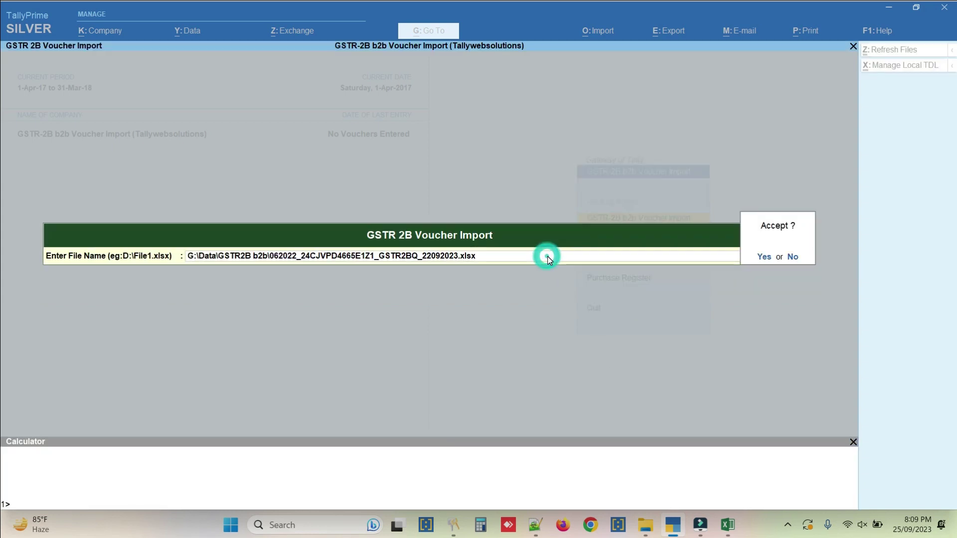
{"action": "left_click", "coordinate": [764, 257]}
{"action": "key", "text": "Return"}
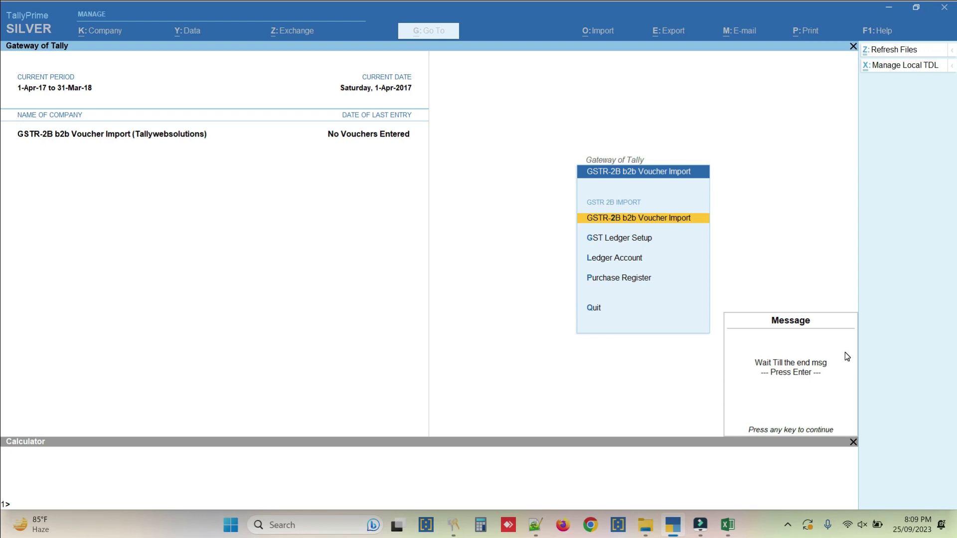
{"action": "key", "text": "Return"}
{"action": "key", "text": "Return"}
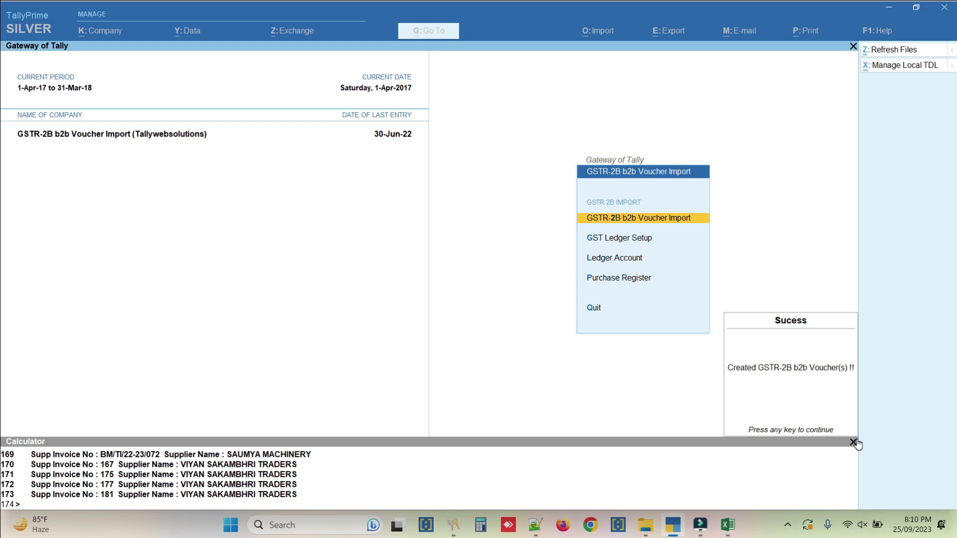
{"action": "key", "text": "Return"}
- Open the first April 2022 purchase voucher from the Purchase Register to review its imported entries
{"action": "key", "text": "Down"}
{"action": "key", "text": "Down"}
{"action": "key", "text": "Down"}
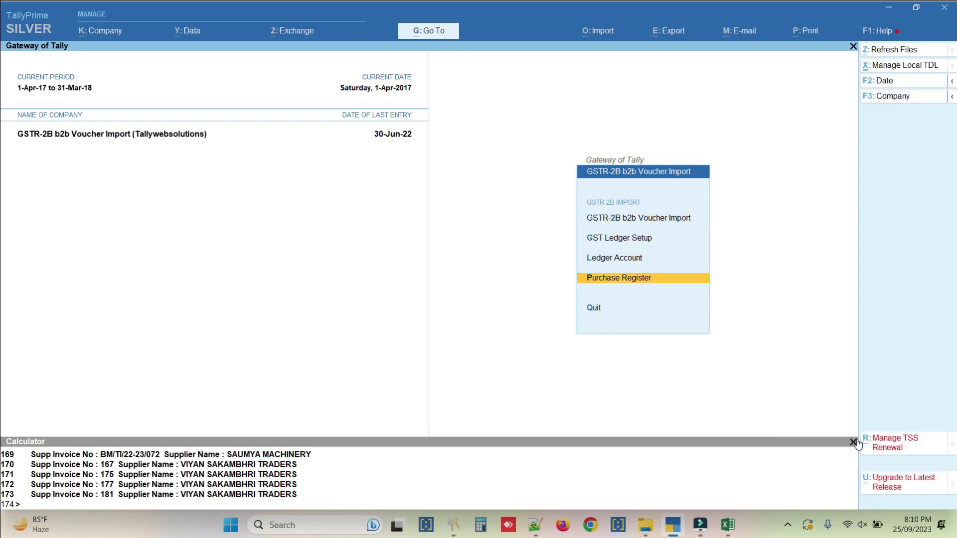
{"action": "key", "text": "Return"}
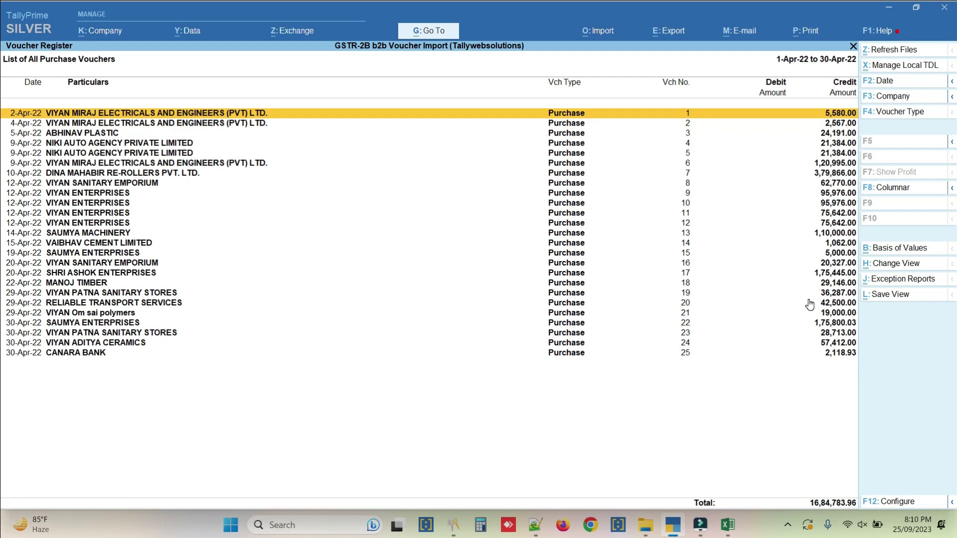
{"action": "key", "text": "Return"}
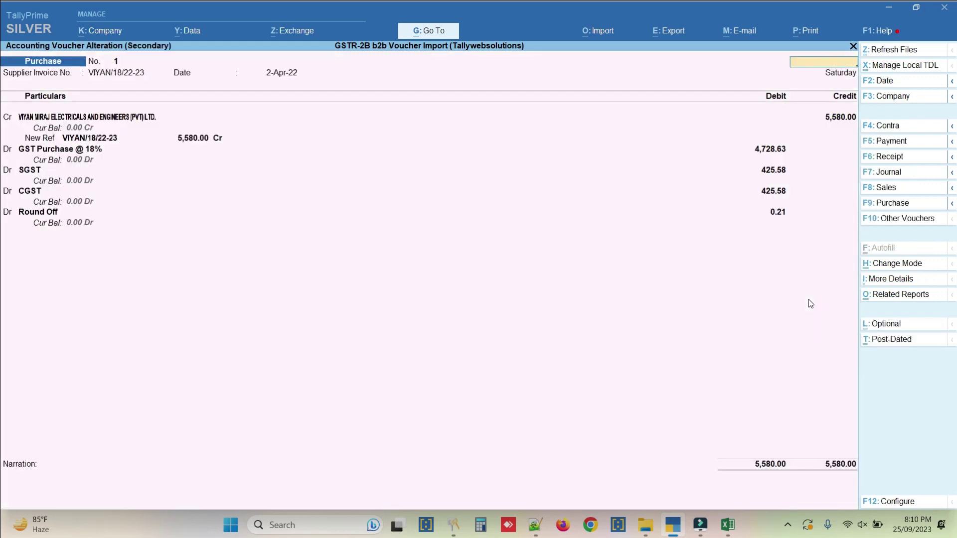
- Leave voucher no. 1 and open purchase voucher no. 4 dated 9-Apr-22 from the April list
{"action": "key", "text": "ctrl+a"}
{"action": "key", "text": "Down"}
{"action": "key", "text": "Down"}
{"action": "key", "text": "Return"}
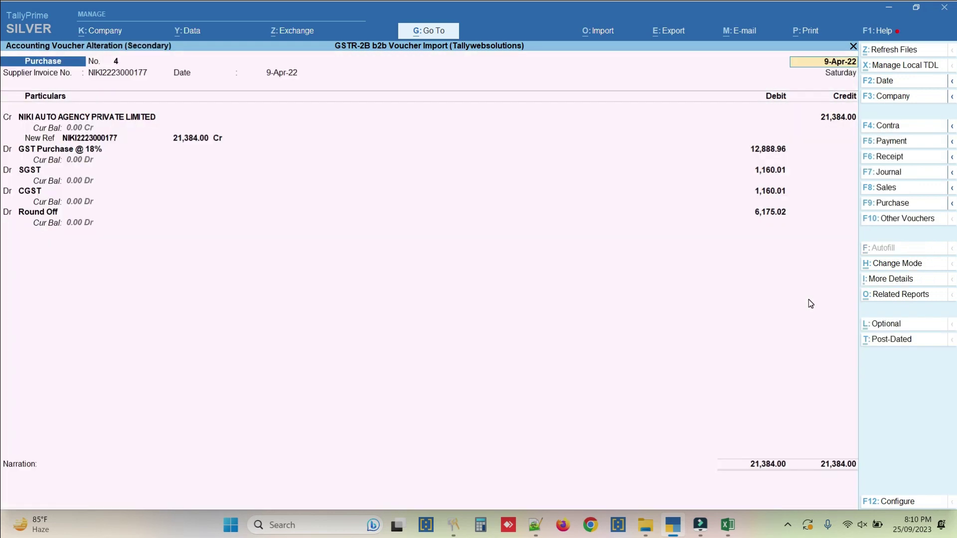
- Close voucher no. 4 and open purchase voucher no. 9 dated 12-Apr-22 for VIYAN ENTERPRISES
{"action": "key", "text": "Escape"}
{"action": "key", "text": "Return"}
{"action": "key", "text": "Down"}
{"action": "key", "text": "Down"}
{"action": "key", "text": "Down"}
{"action": "key", "text": "Down"}
{"action": "key", "text": "Down"}
{"action": "key", "text": "Return"}
- Open the VIYAN ENTERPRISES party ledger from voucher no. 9 to check its details, and quit it without changes
{"action": "key", "text": "Return"}
{"action": "key", "text": "Return"}
{"action": "key", "text": "Return"}
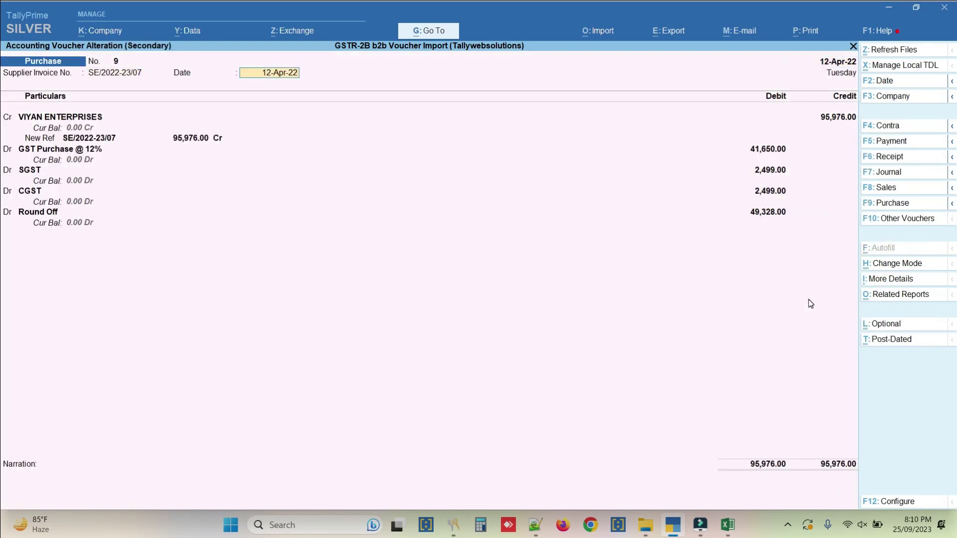
{"action": "key", "text": "ctrl+Return"}
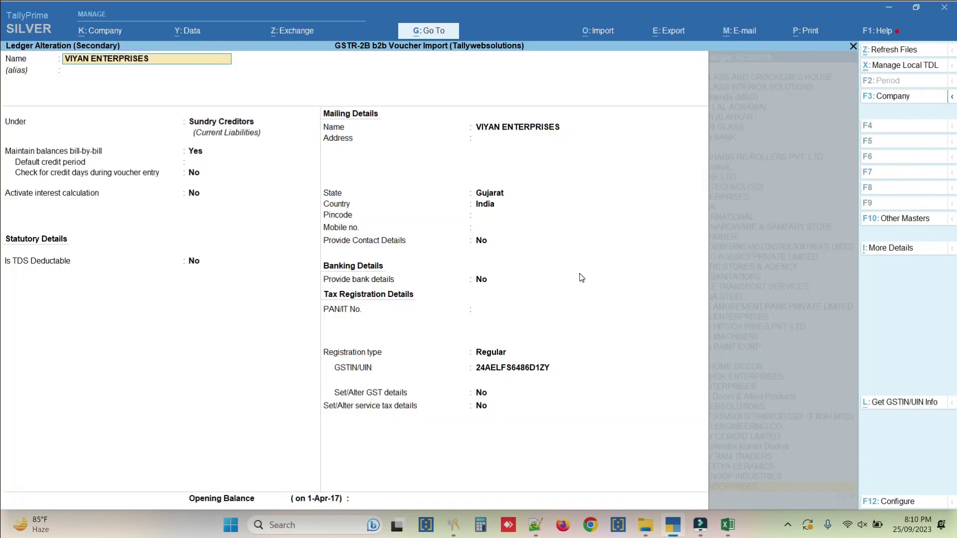
{"action": "key", "text": "Escape"}
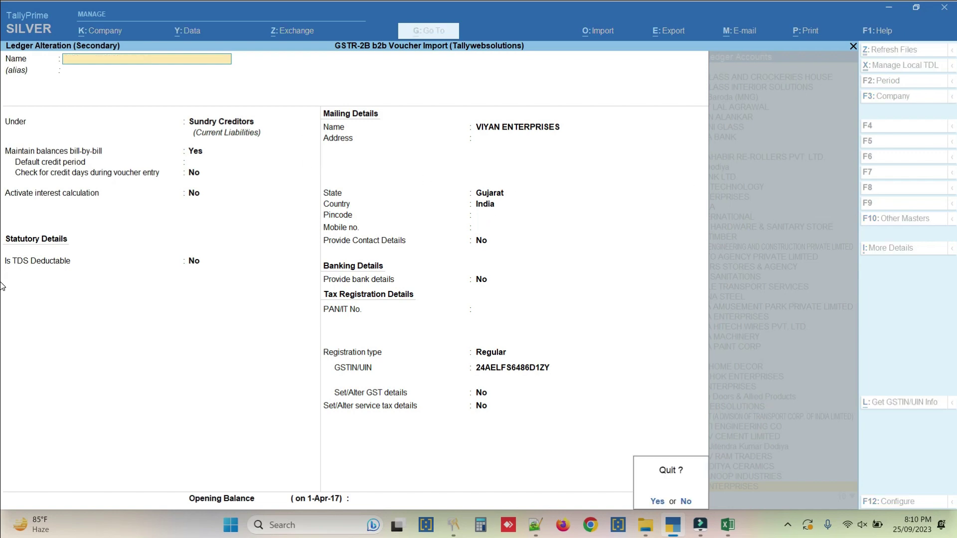
{"action": "key", "text": "Return"}
- Return to the monthly Purchase Register summary and view the purchase vouchers for May
{"action": "key", "text": "Escape"}
{"action": "key", "text": "Escape"}
{"action": "key", "text": "Down"}
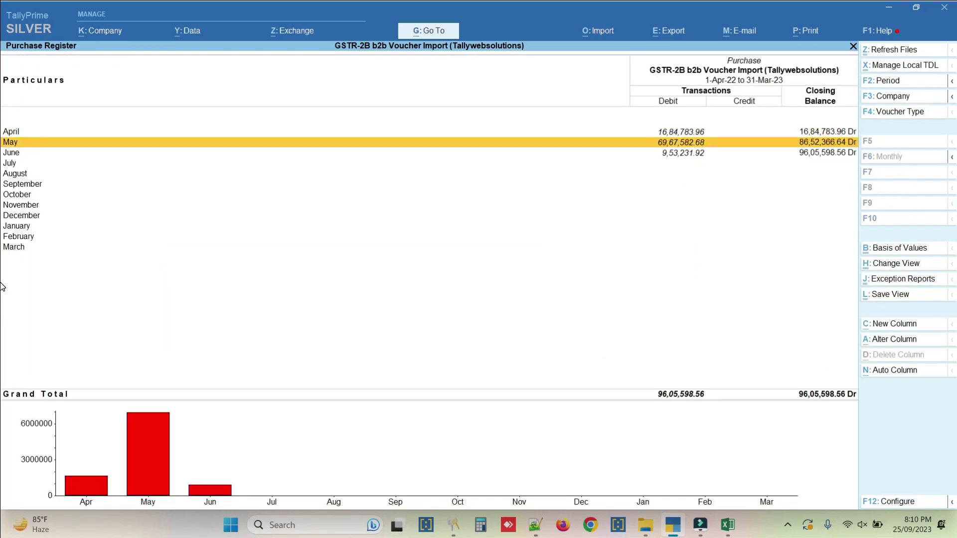
{"action": "key", "text": "Return"}
{"action": "key", "text": "Escape"}
{"action": "key", "text": "Down"}
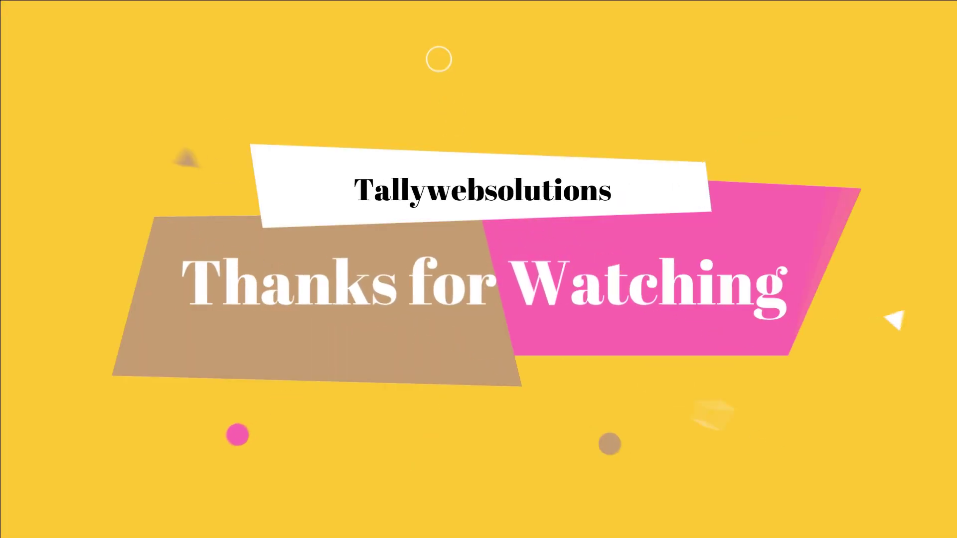